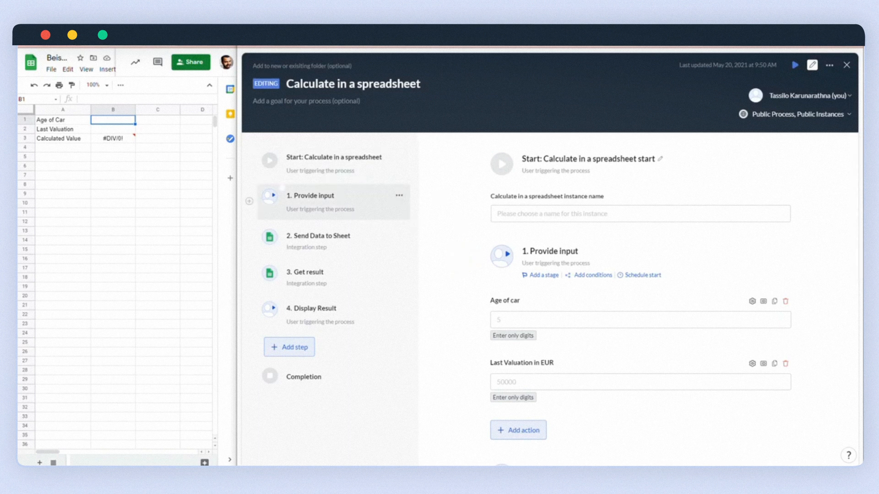
- Review the process steps, the sheet's Last Valuation cell and the Calculated Value formula
{"action": "left_click", "coordinate": [276, 191]}
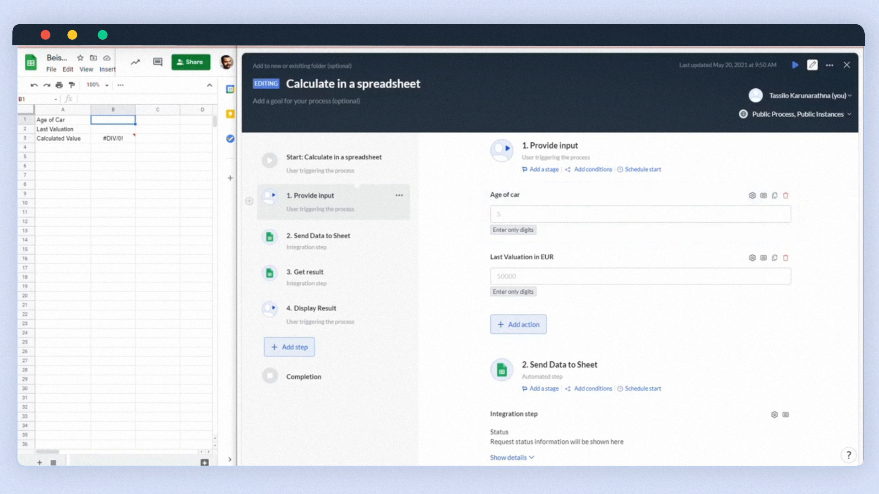
{"action": "left_click", "coordinate": [292, 230]}
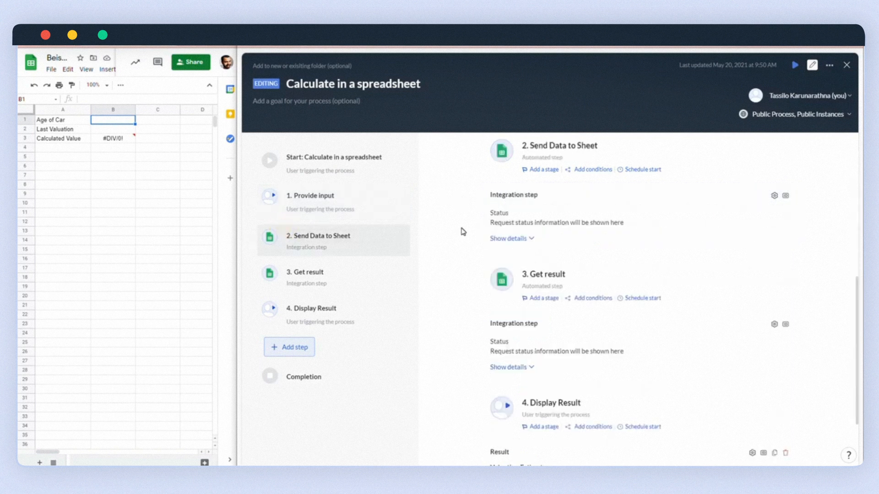
{"action": "left_click", "coordinate": [113, 129]}
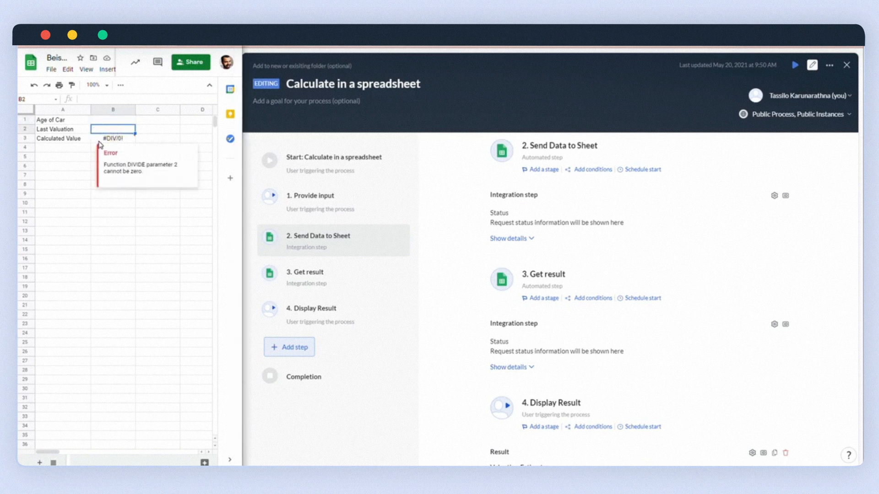
{"action": "left_click", "coordinate": [94, 141]}
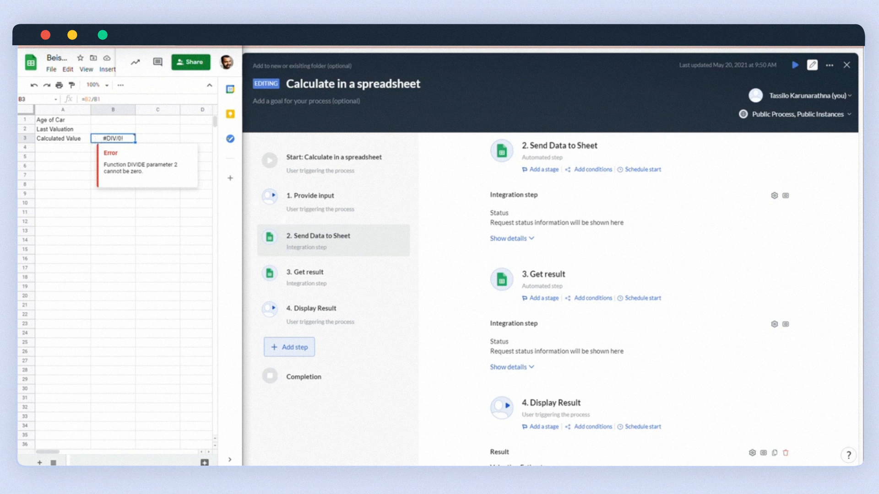
{"action": "left_click", "coordinate": [281, 266]}
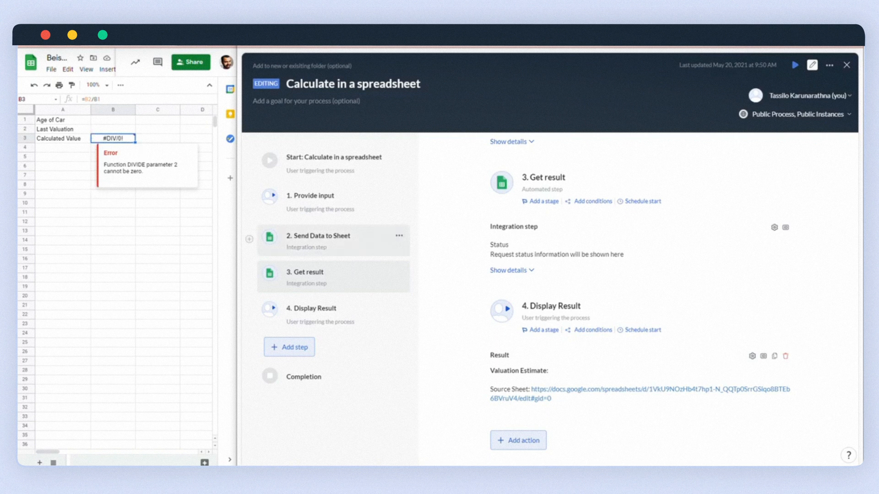
{"action": "left_click", "coordinate": [303, 297]}
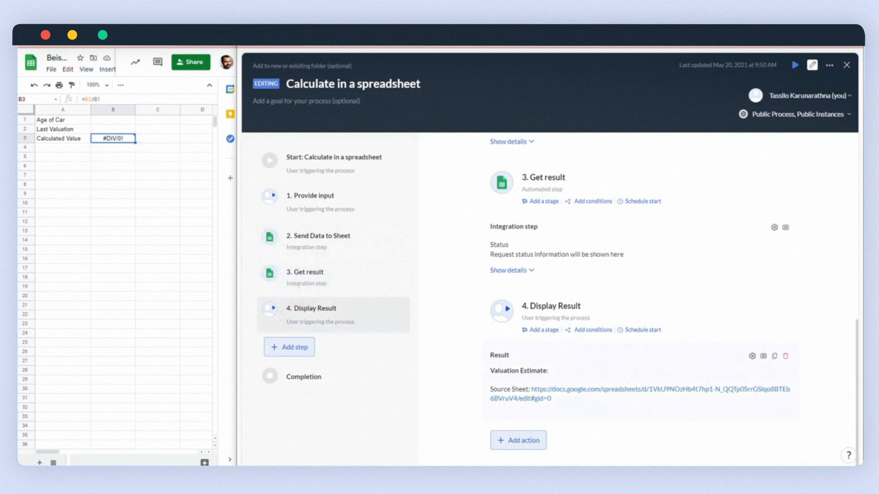
{"action": "left_click", "coordinate": [303, 234]}
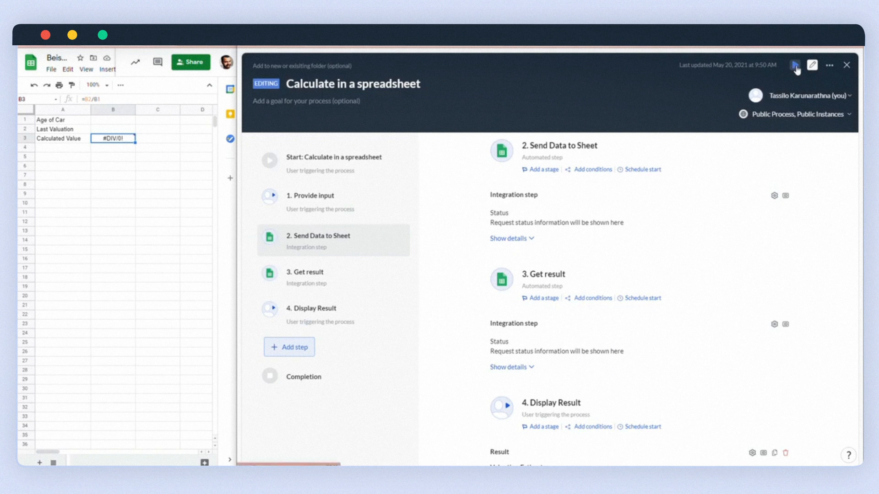
- Start a test instance named Test with car age 5 and last valuation 100000
{"action": "left_click", "coordinate": [796, 69]}
{"action": "type", "text": "Test"}
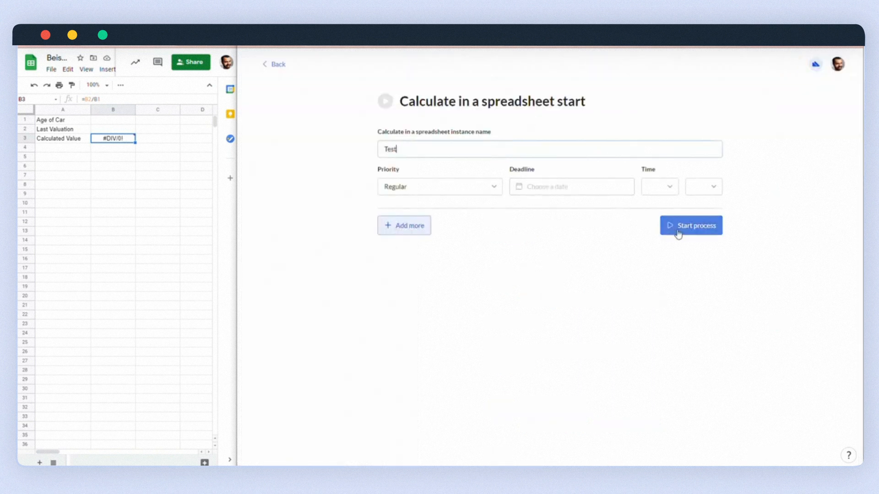
{"action": "left_click", "coordinate": [678, 234]}
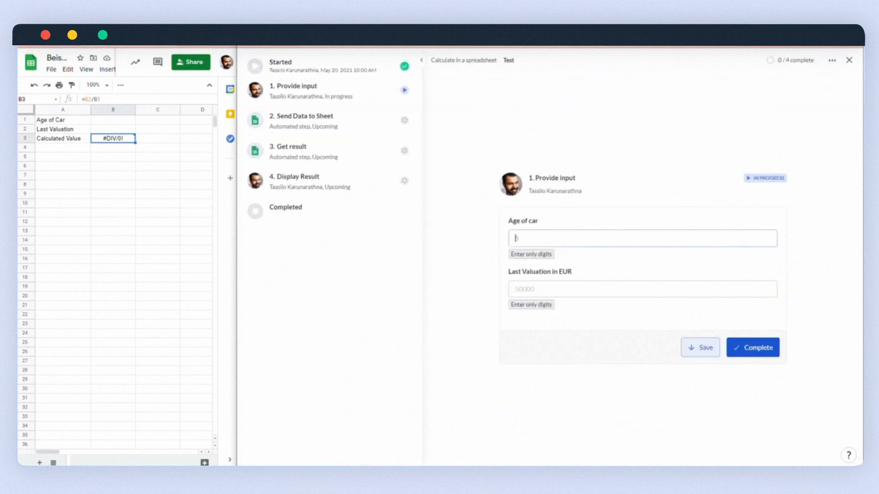
{"action": "left_click", "coordinate": [546, 288]}
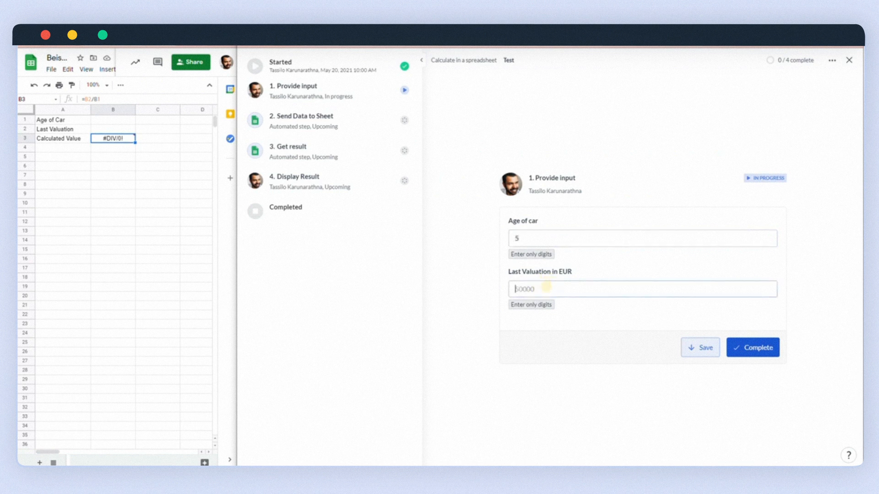
{"action": "type", "text": "100000"}
{"action": "left_click", "coordinate": [771, 348]}
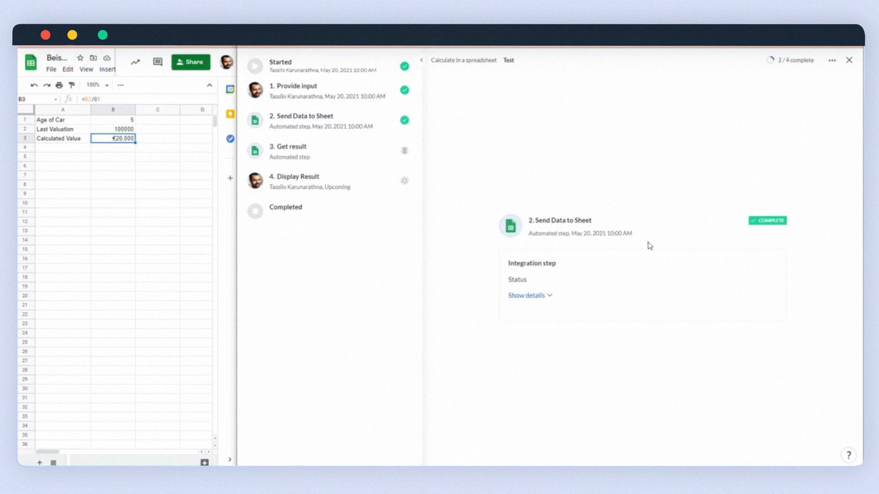
- Open the Get result step's response showing €20,000 and copy its whole body to the clipboard
{"action": "left_click", "coordinate": [102, 131]}
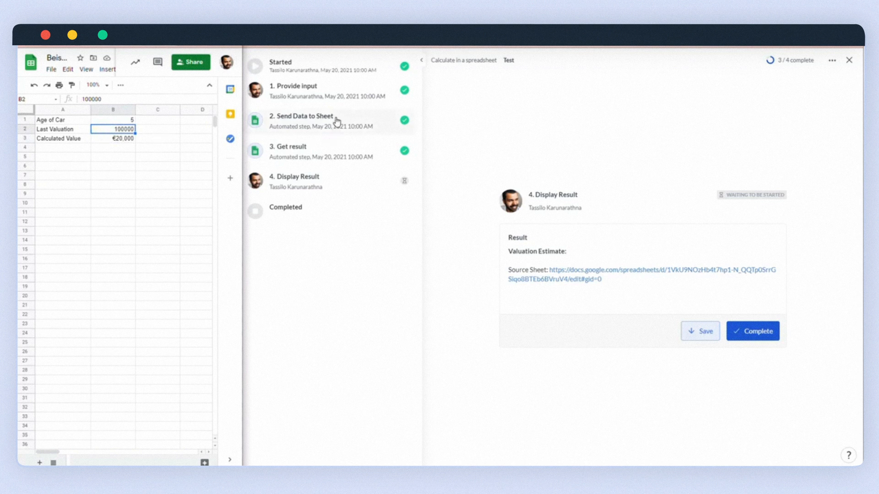
{"action": "left_click", "coordinate": [314, 157]}
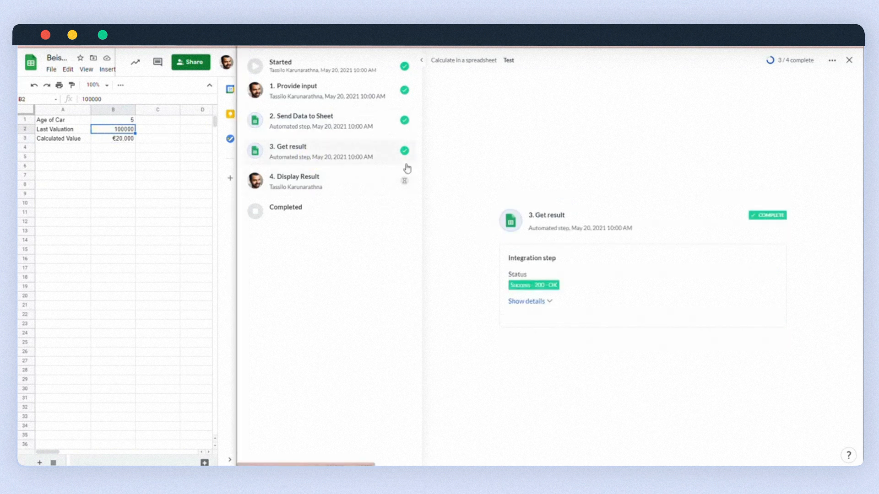
{"action": "left_click", "coordinate": [514, 303]}
{"action": "left_click", "coordinate": [528, 351]}
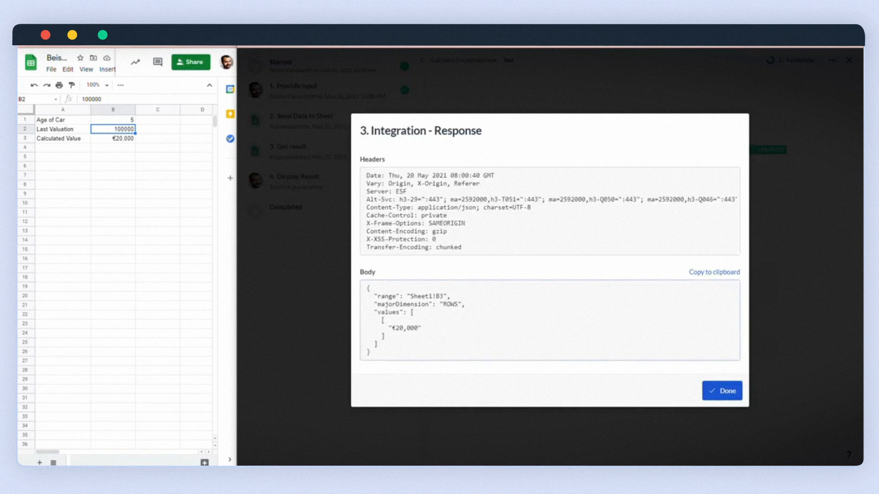
{"action": "left_click_drag", "start_coordinate": [392, 328], "coordinate": [421, 329]}
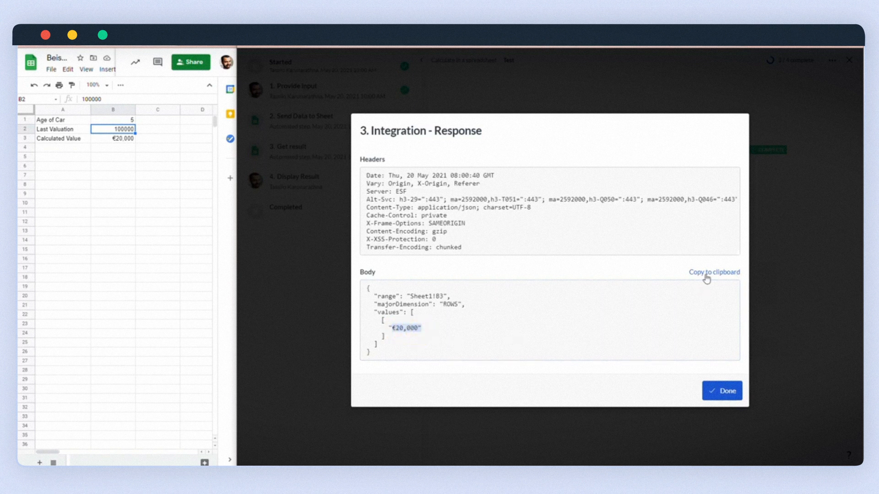
{"action": "left_click", "coordinate": [497, 307]}
{"action": "left_click", "coordinate": [717, 273]}
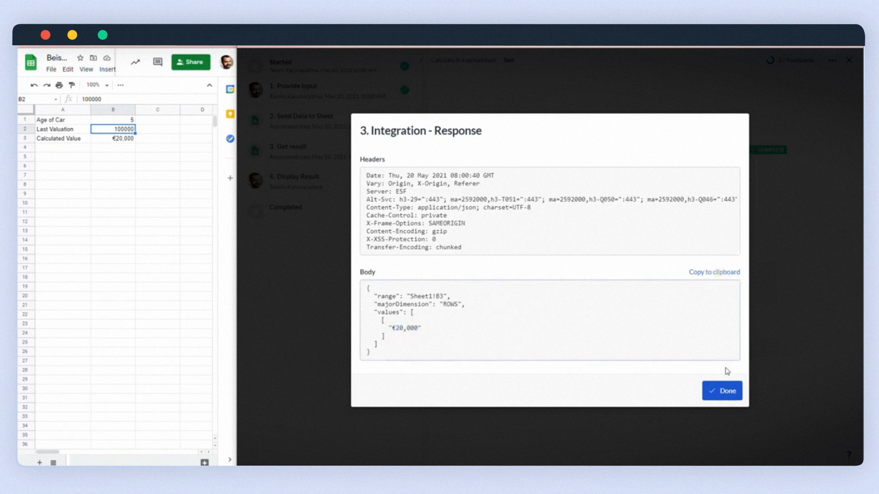
{"action": "left_click", "coordinate": [718, 391]}
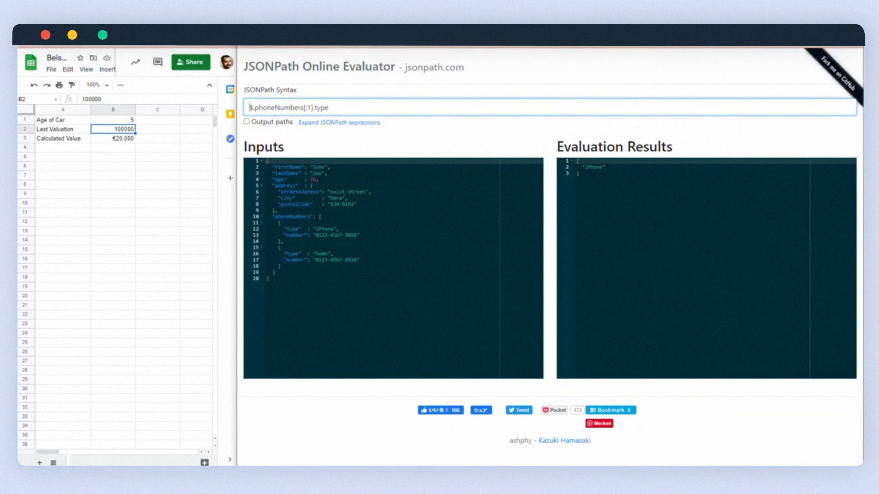
- Paste the Sheets response into the evaluator and query $.values[0][0] to return just €20,000
{"action": "left_click", "coordinate": [334, 182]}
{"action": "key", "text": "ctrl+a"}
{"action": "type", "text": "{   \"range\": \"Sheet1!B3\",   \"majorDimension\": \"ROWS\",   \"values\": [     [       \"€20,000\"     ]   ] }"}
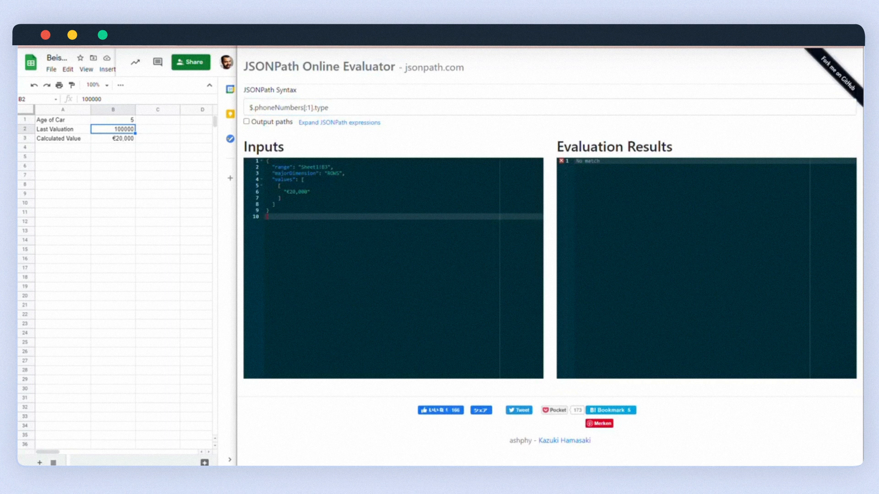
{"action": "left_click", "coordinate": [250, 108]}
{"action": "key", "text": "ctrl+a"}
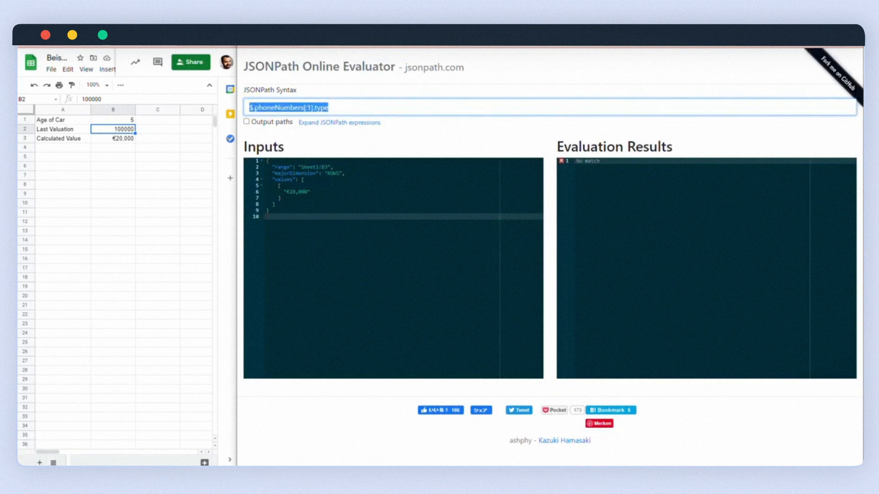
{"action": "type", "text": "$"}
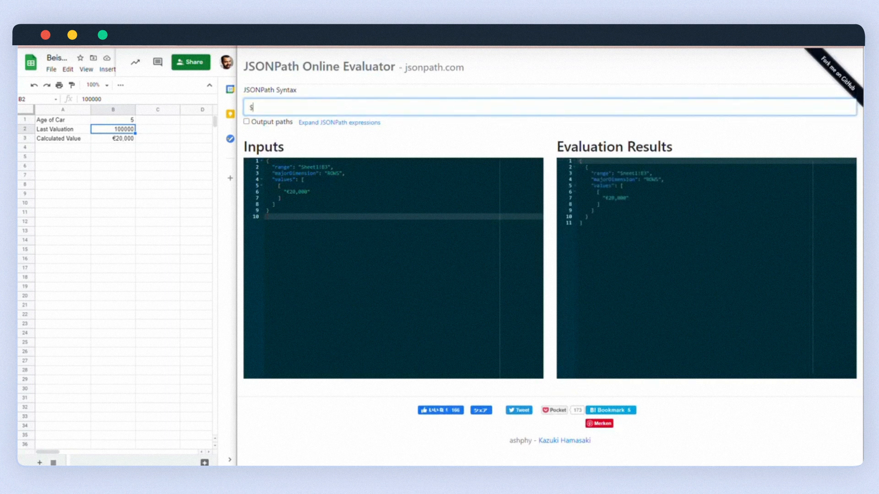
{"action": "type", "text": ".values"}
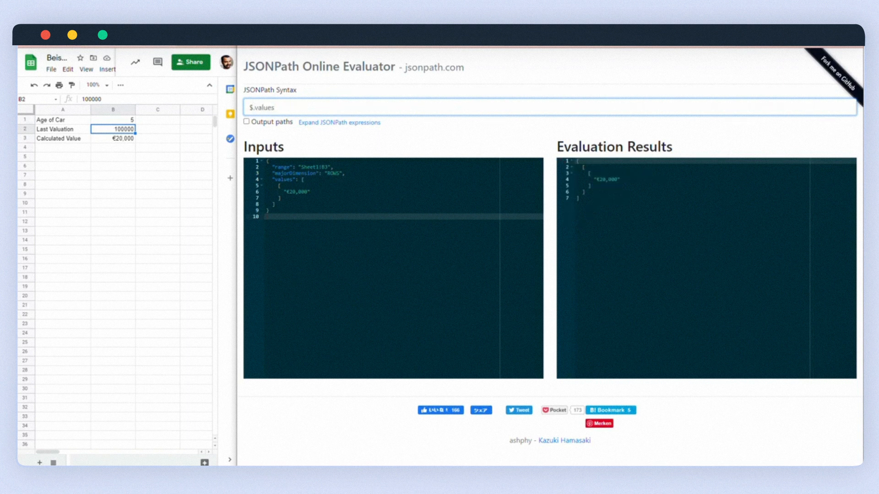
{"action": "type", "text": "[0][0"}
{"action": "triple_click", "coordinate": [324, 107]}
{"action": "key", "text": "super+c"}
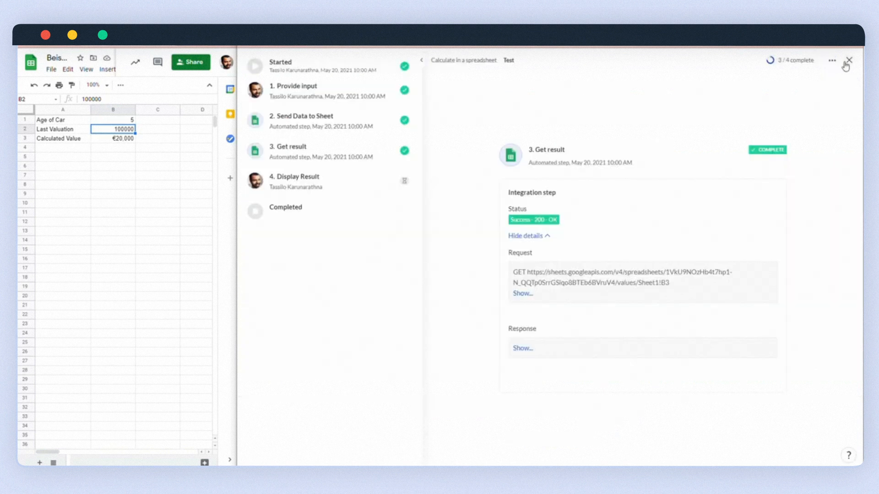
- Close the test run and open the Get result step's settings down to 'Response data for use in later steps'
{"action": "left_click", "coordinate": [847, 61]}
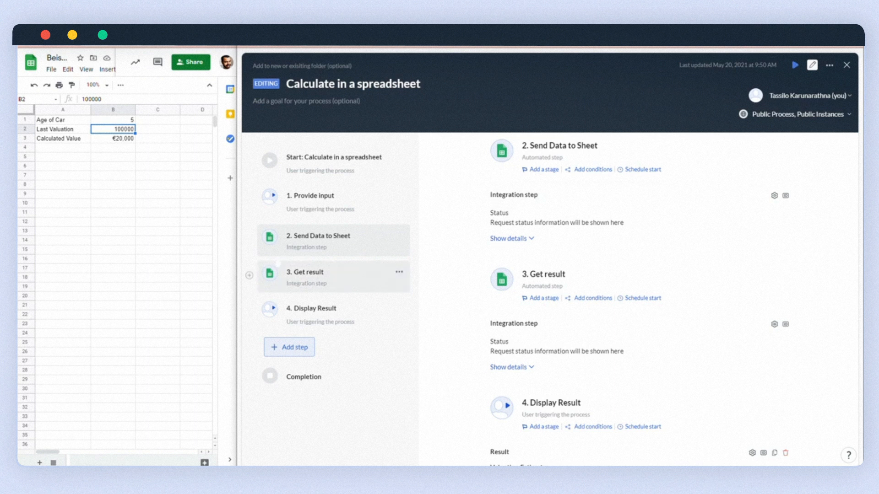
{"action": "left_click", "coordinate": [278, 269]}
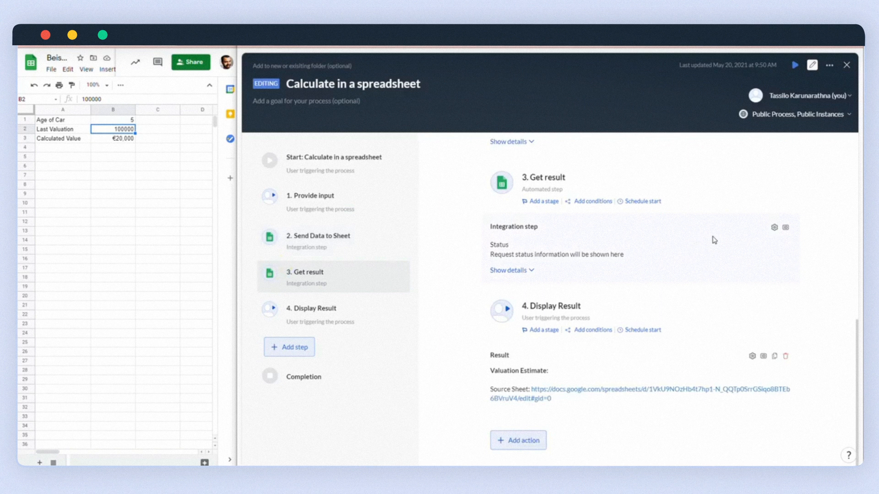
{"action": "left_click", "coordinate": [774, 227]}
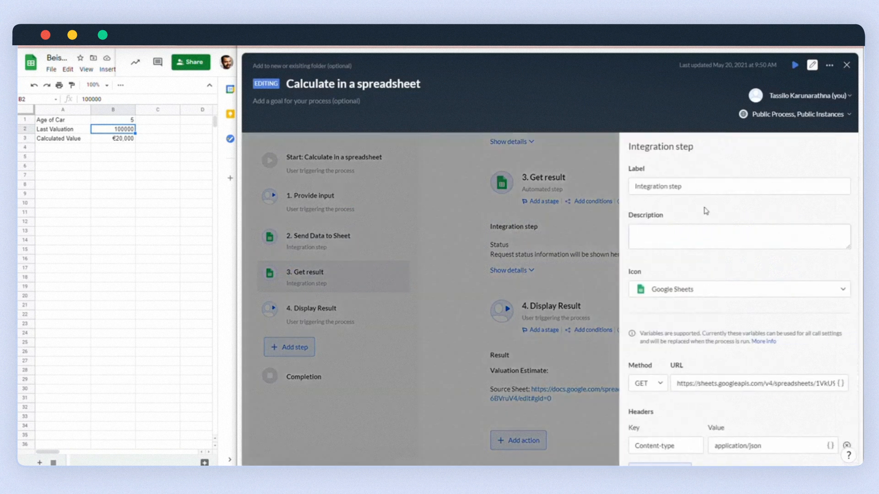
{"action": "scroll", "coordinate": [718, 250], "scroll_direction": "down", "scroll_amount": 5}
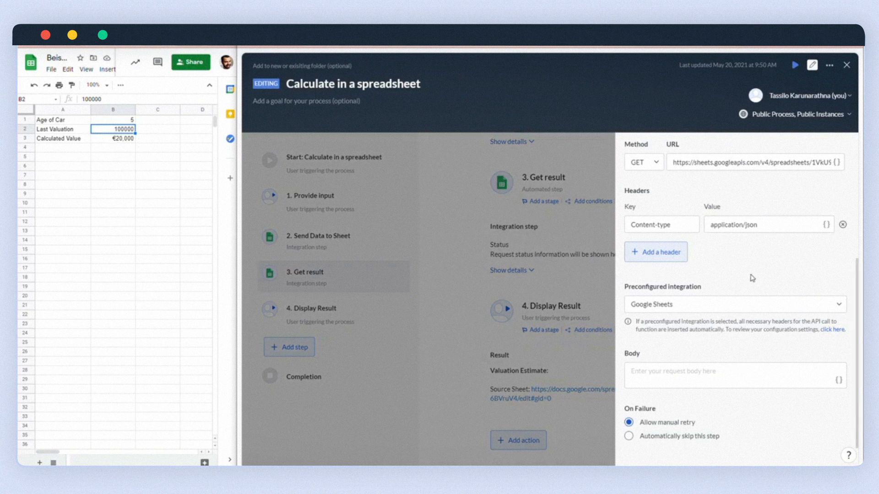
{"action": "scroll", "coordinate": [752, 275], "scroll_direction": "down", "scroll_amount": 1}
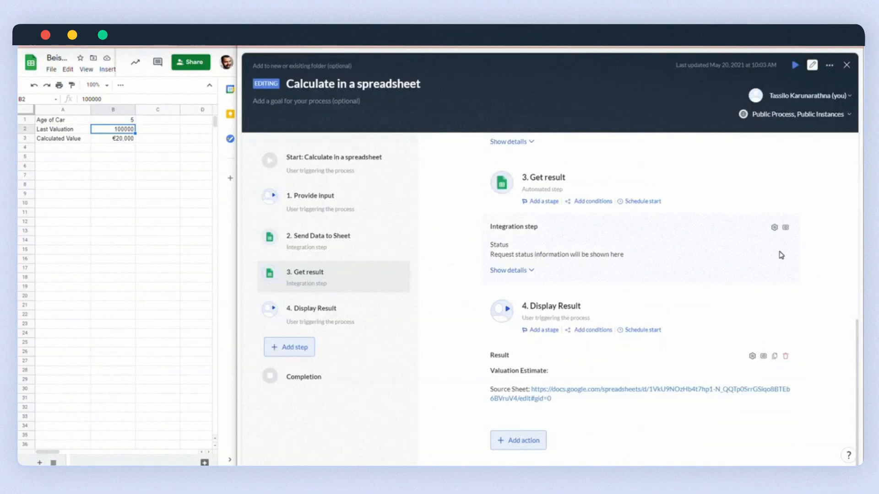
{"action": "left_click", "coordinate": [775, 229]}
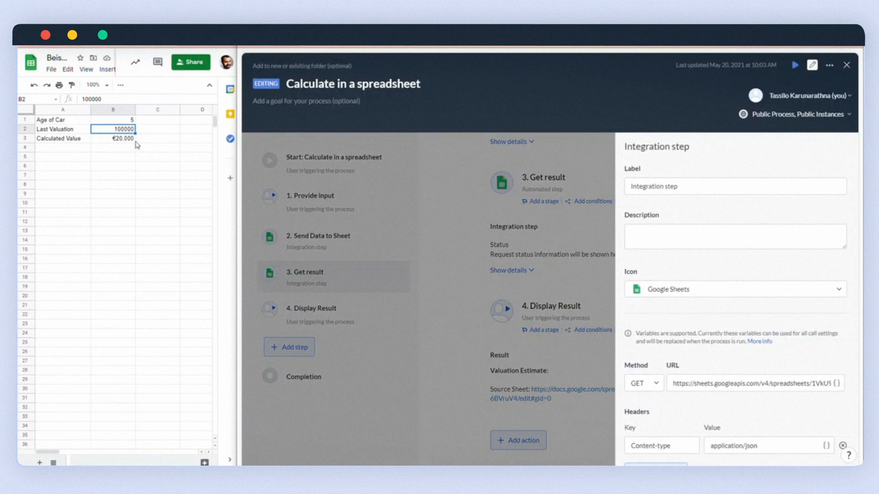
{"action": "scroll", "coordinate": [735, 290], "scroll_direction": "down", "scroll_amount": 5}
{"action": "scroll", "coordinate": [735, 290], "scroll_direction": "down", "scroll_amount": 2}
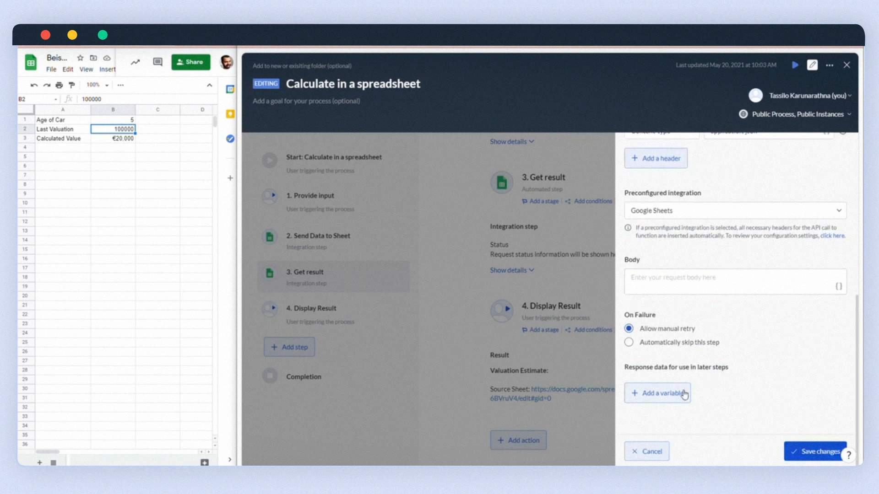
- Add the response variable 'Result of Calculation Cell B3' with value $.values[0][0] and save
{"action": "left_click", "coordinate": [667, 399]}
{"action": "scroll", "coordinate": [667, 400], "scroll_direction": "down", "scroll_amount": 1}
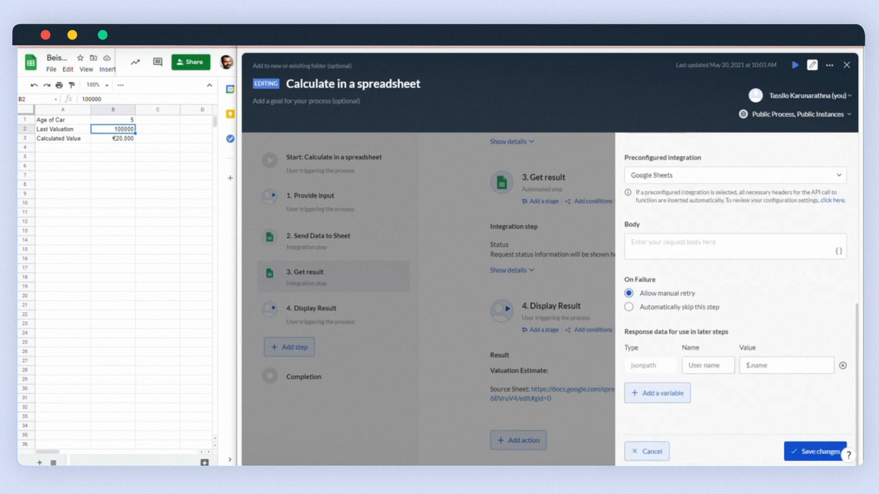
{"action": "left_click", "coordinate": [707, 365]}
{"action": "type", "text": "Result o"}
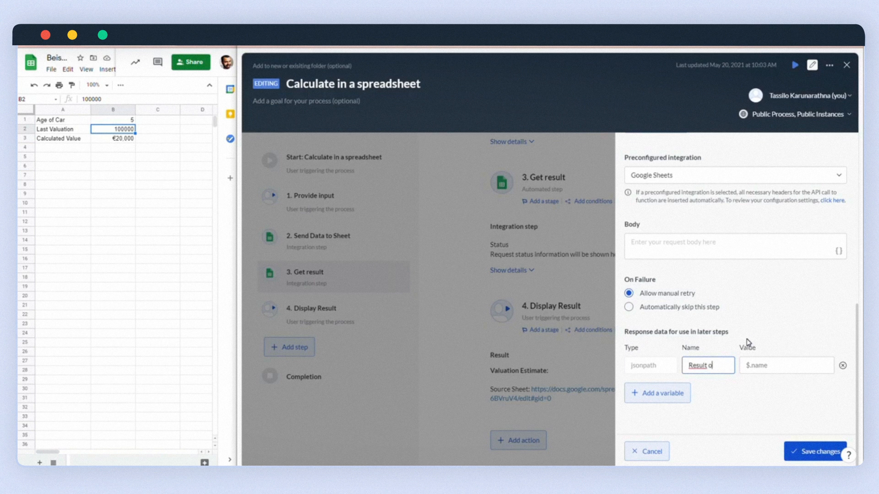
{"action": "type", "text": "f Calculati"}
{"action": "type", "text": "on Cell B3"}
{"action": "left_click", "coordinate": [747, 365]}
{"action": "key", "text": "super+v"}
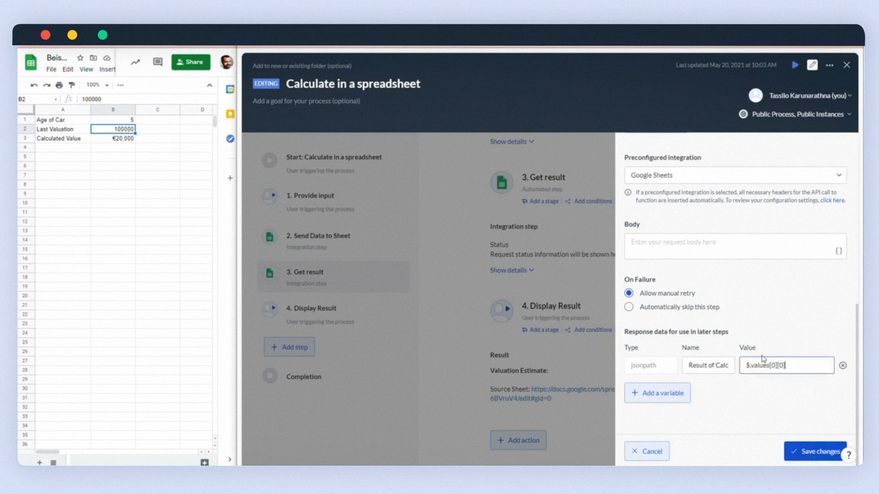
{"action": "left_click", "coordinate": [799, 452]}
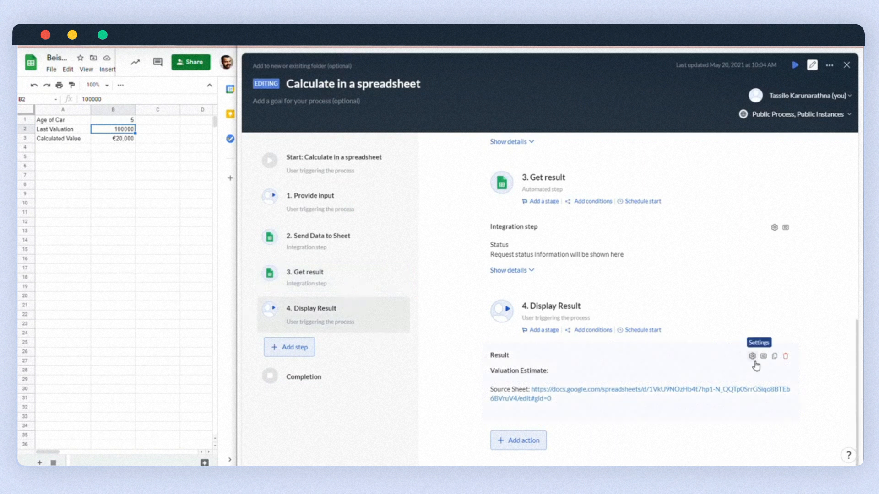
- Insert the Get result step's Result of Calculation Cell B3 (string) after 'Valuation Estimate:' and save
{"action": "left_click", "coordinate": [754, 360]}
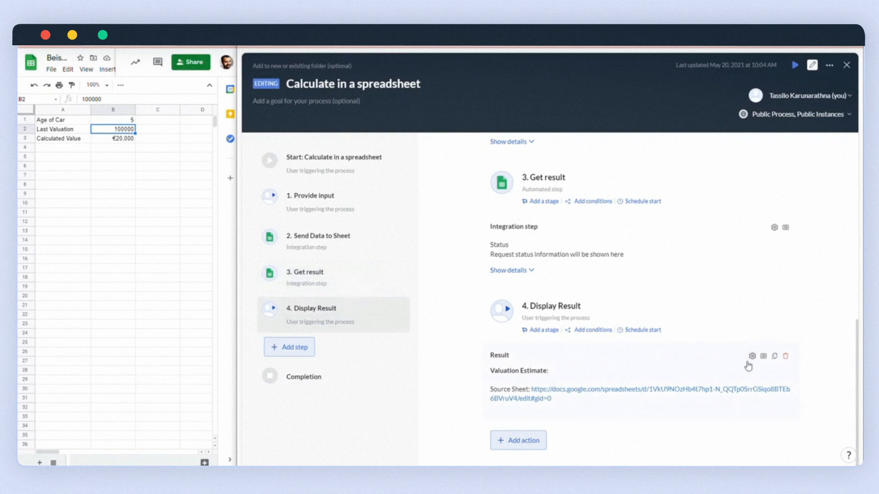
{"action": "left_click", "coordinate": [750, 359]}
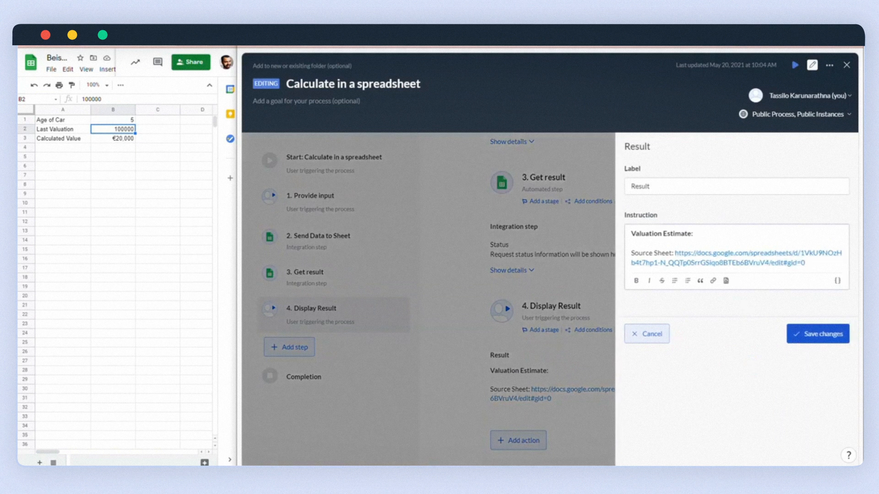
{"action": "left_click", "coordinate": [715, 235]}
{"action": "type", "text": "{"}
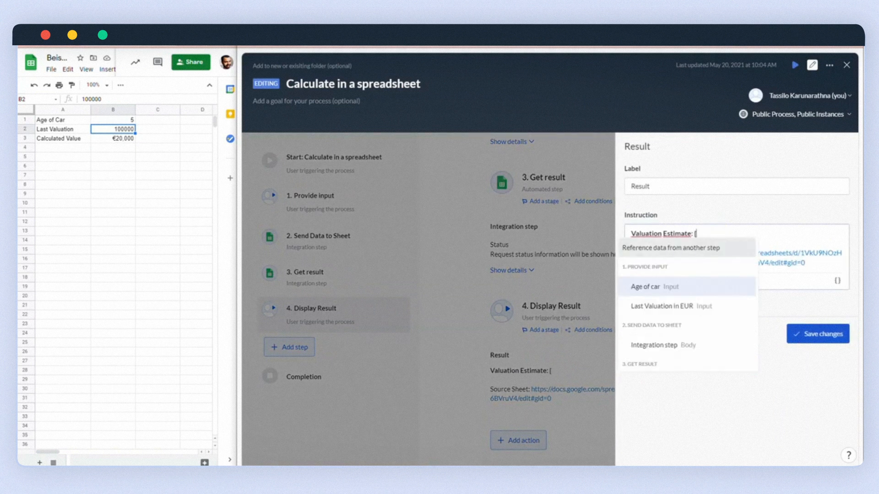
{"action": "key", "text": "BackSpace"}
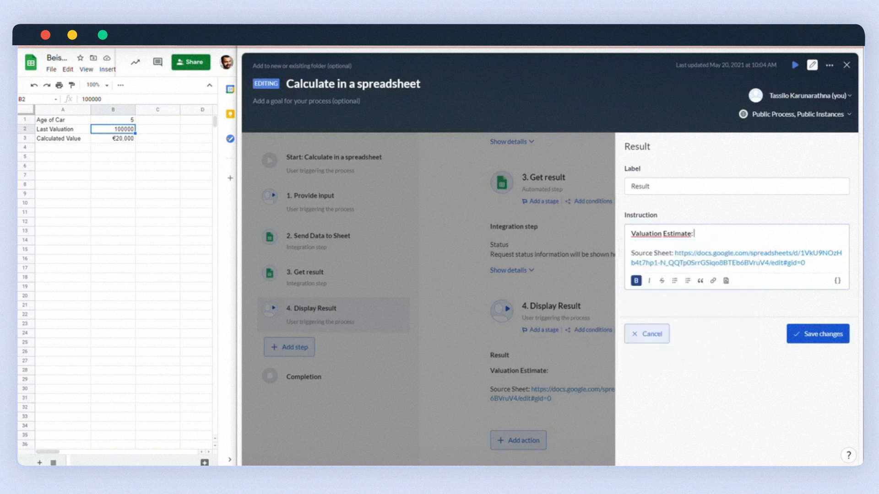
{"action": "left_click", "coordinate": [837, 281]}
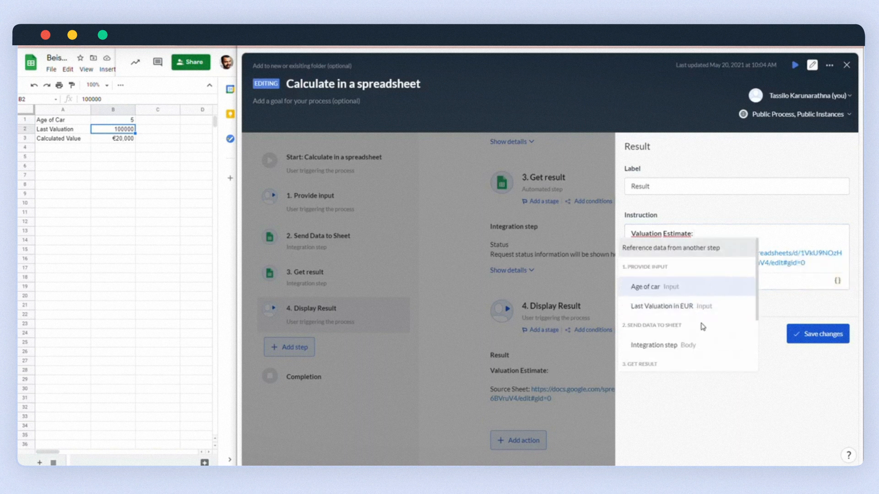
{"action": "scroll", "coordinate": [702, 325], "scroll_direction": "down", "scroll_amount": 3}
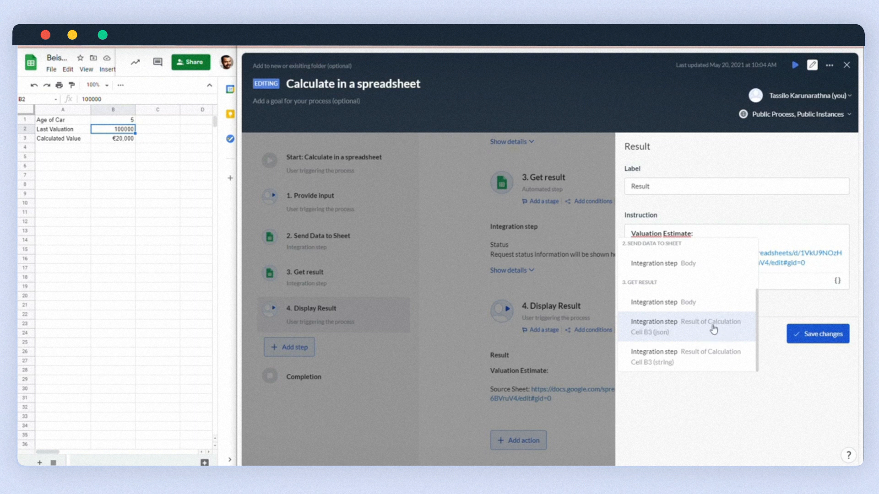
{"action": "scroll", "coordinate": [700, 359], "scroll_direction": "down", "scroll_amount": 3}
{"action": "left_click", "coordinate": [701, 361]}
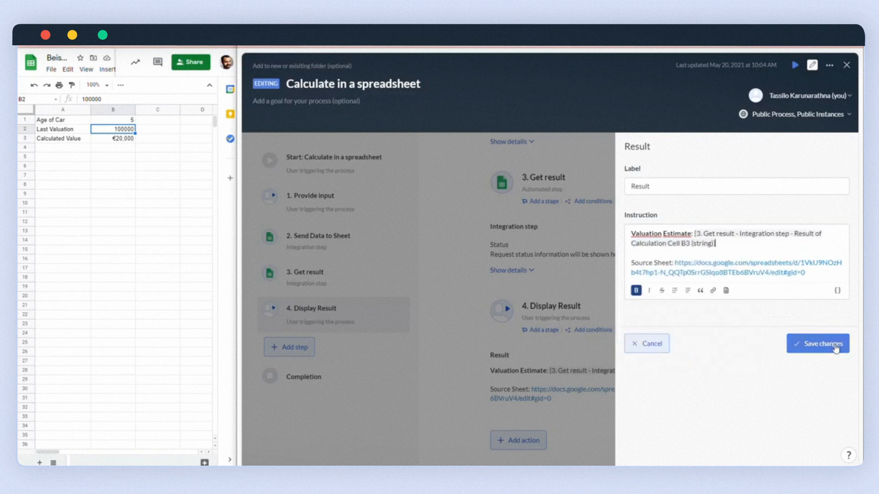
{"action": "left_click", "coordinate": [836, 346]}
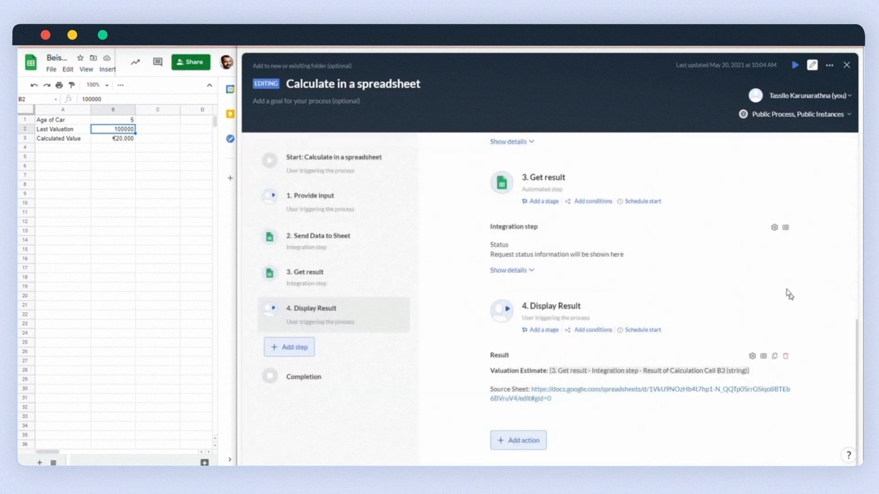
- Launch a Test instance with car age 10 and last valuation 60000
{"action": "left_click", "coordinate": [795, 64]}
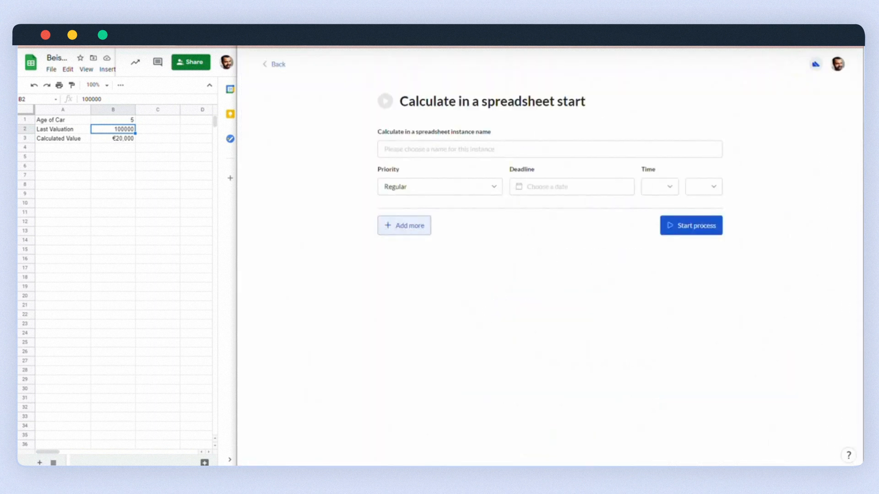
{"action": "left_click", "coordinate": [497, 152]}
{"action": "type", "text": "Te"}
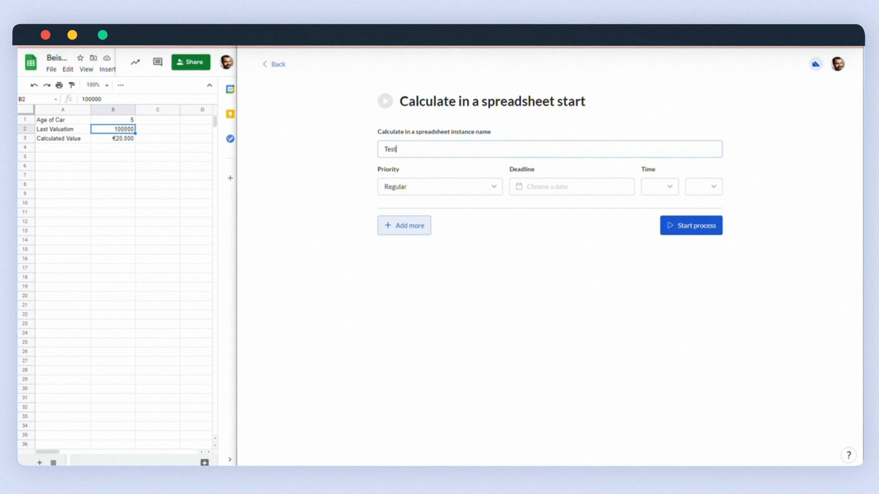
{"action": "type", "text": "st"}
{"action": "left_click", "coordinate": [689, 226]}
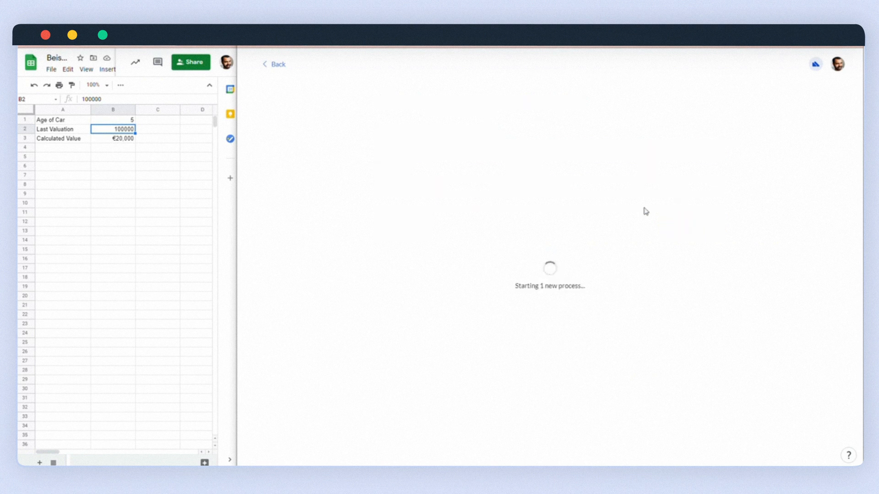
{"action": "left_click", "coordinate": [552, 239]}
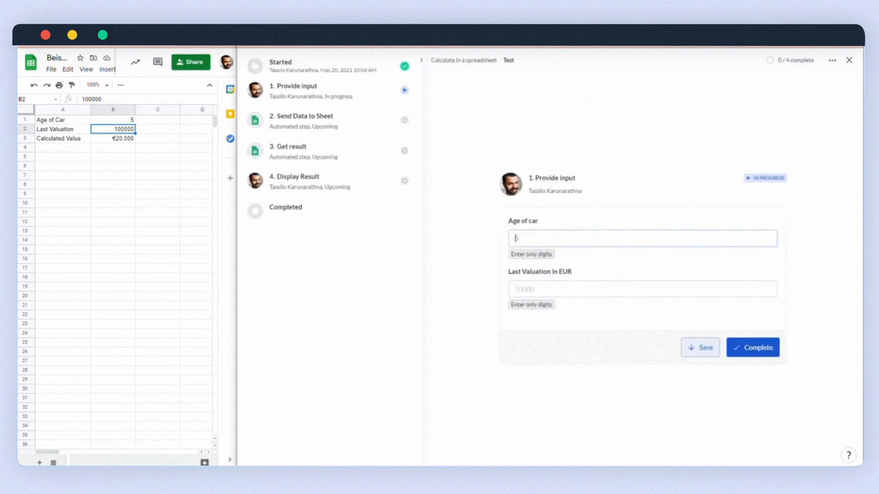
{"action": "left_click", "coordinate": [549, 288]}
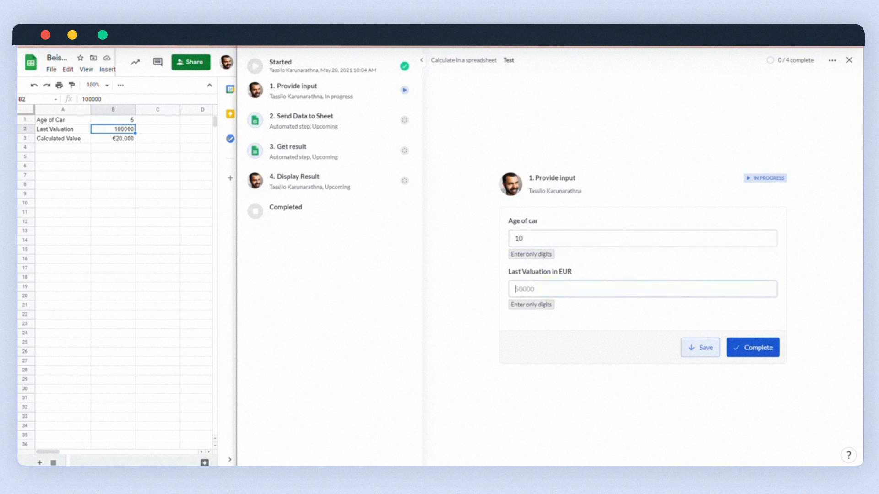
{"action": "type", "text": "60000"}
{"action": "left_click", "coordinate": [747, 348]}
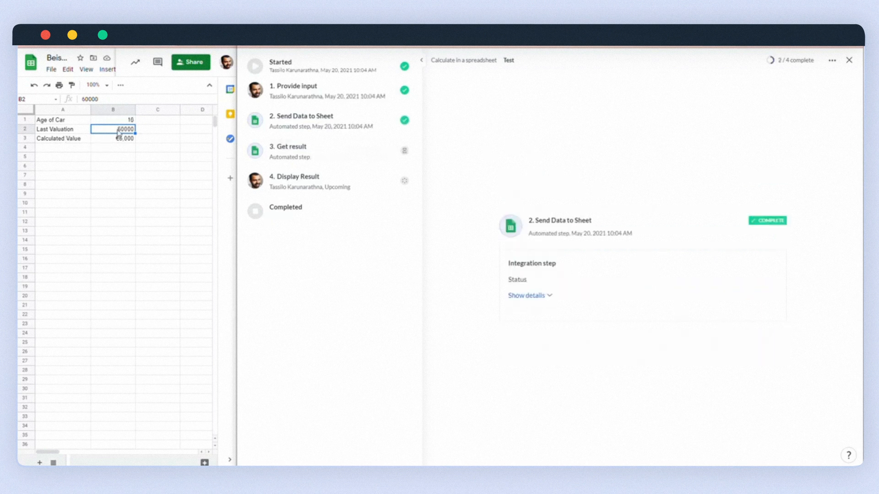